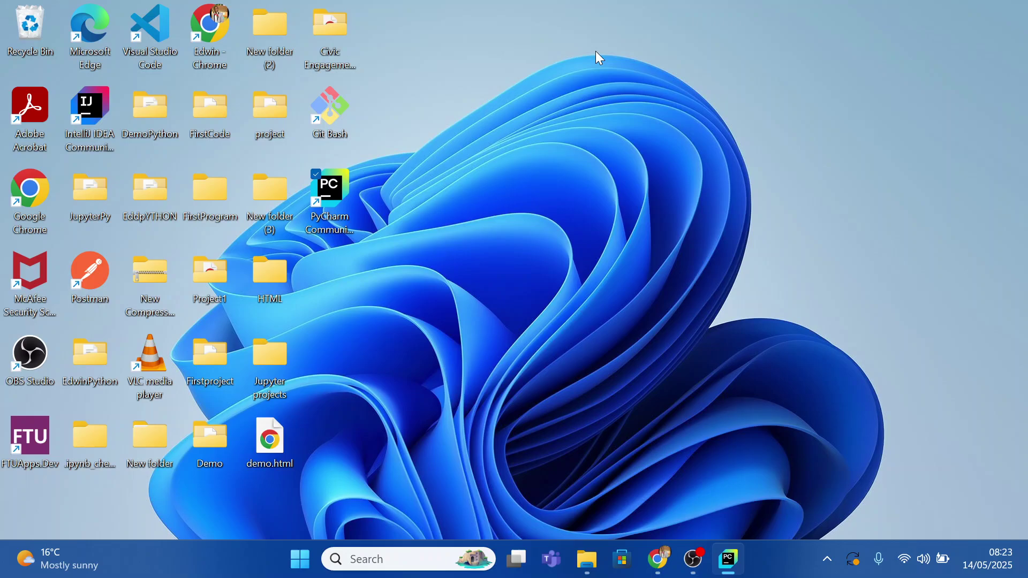
Launch PyCharm from the desktop shortcut and bring up File > Settings
double_click(338, 196)
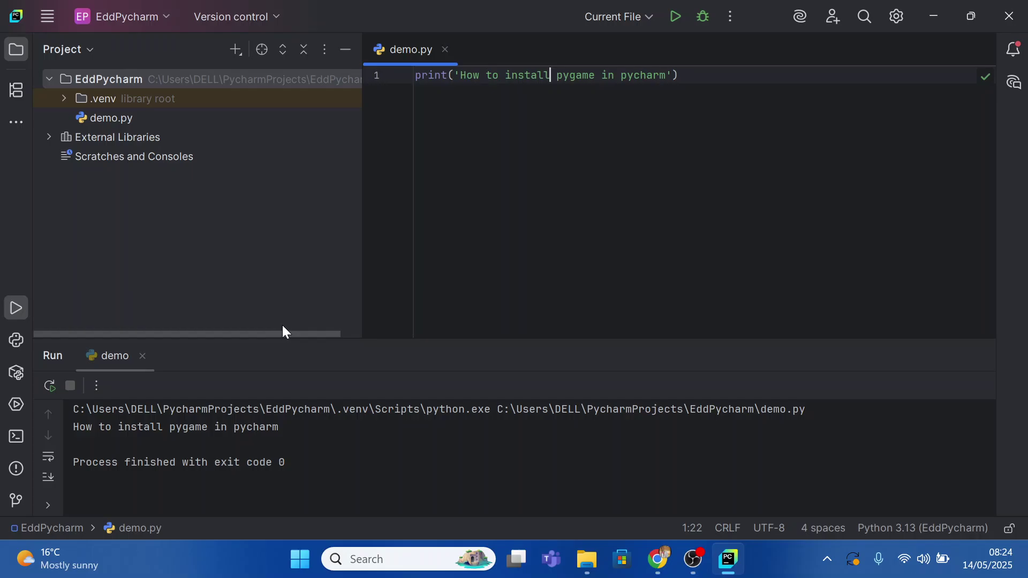
mouse_move(193, 201)
left_click(48, 14)
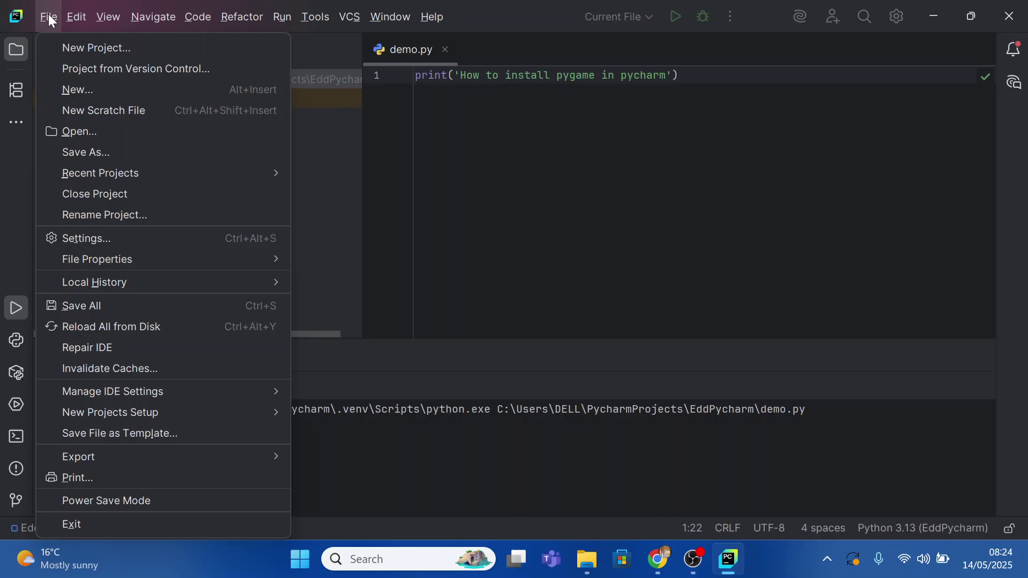
left_click(81, 238)
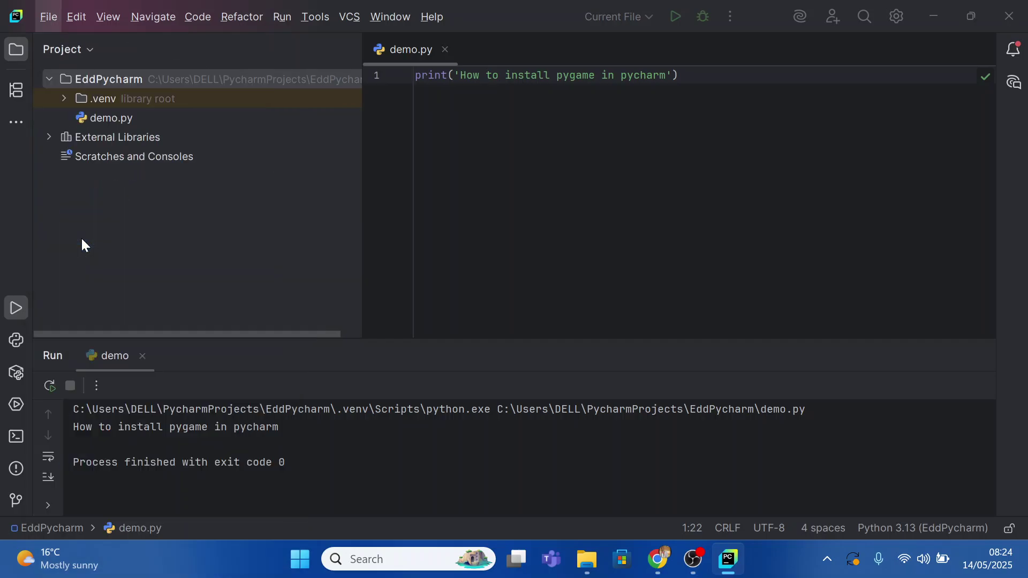
Show the Python Interpreter page under Project: EddPycharm, listing its installed packages
left_click(133, 184)
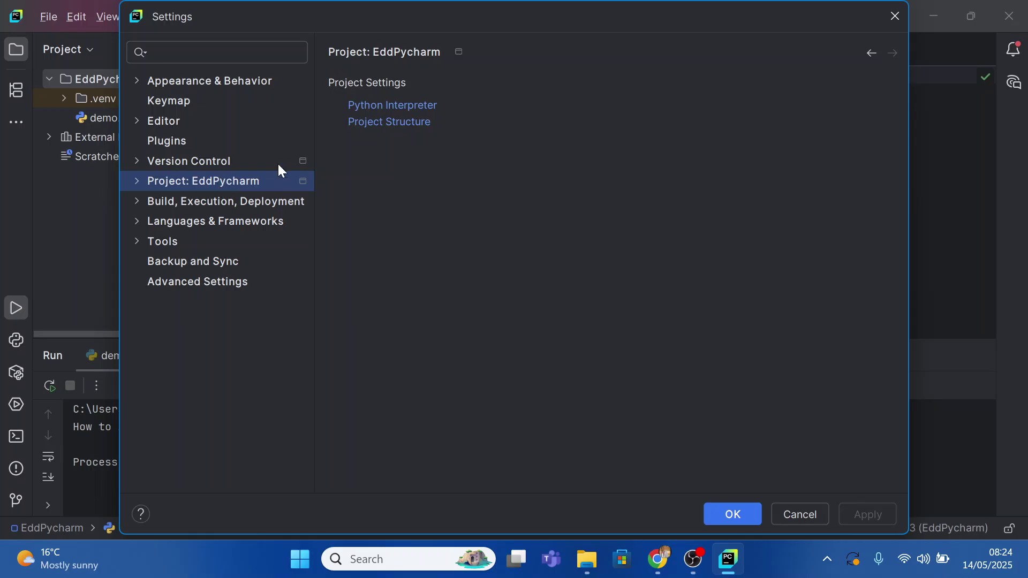
left_click(375, 107)
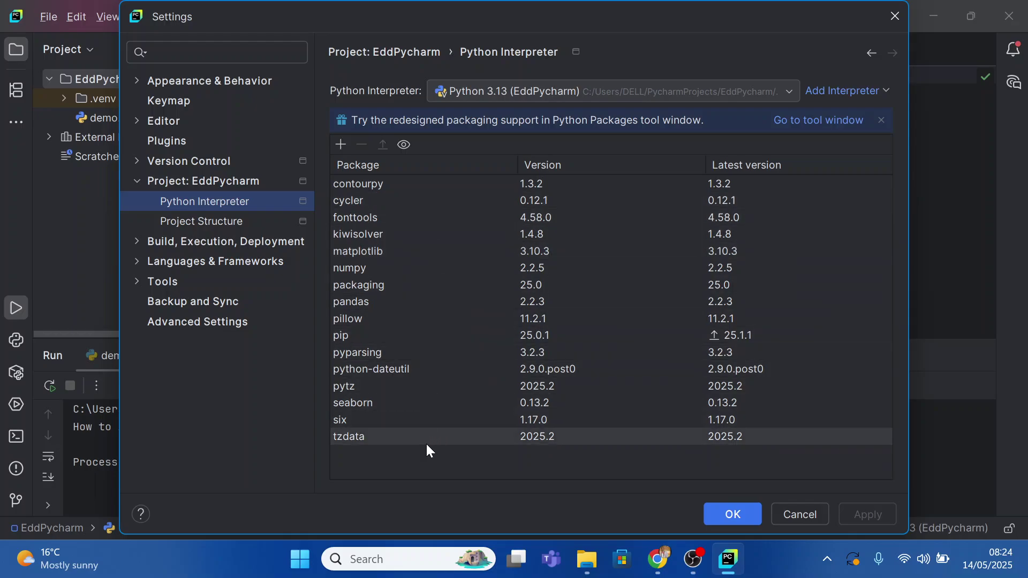
Add pygame 2.6.1 to the interpreter from the Available Packages search
left_click(341, 145)
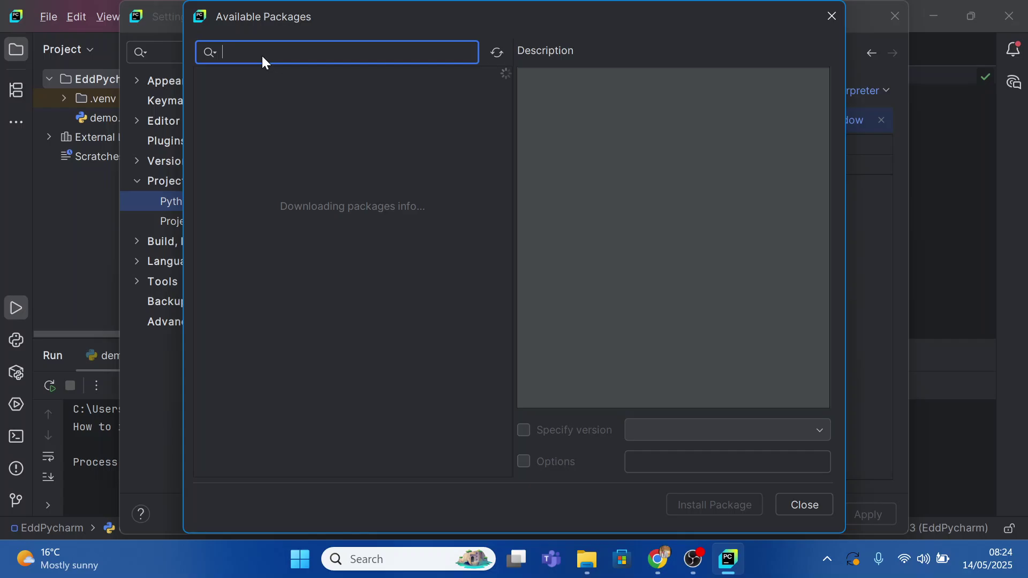
type("pygame")
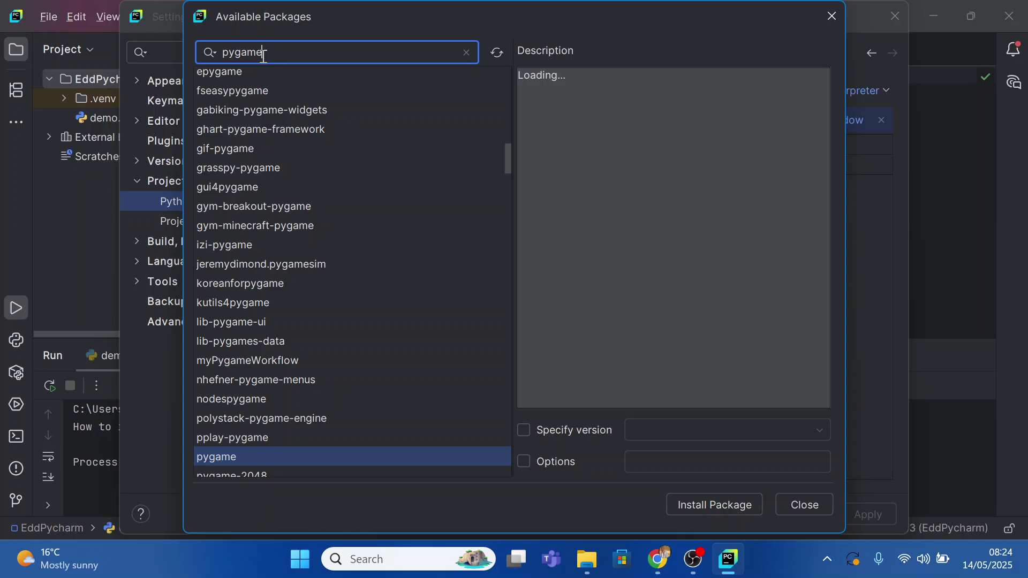
left_click(241, 461)
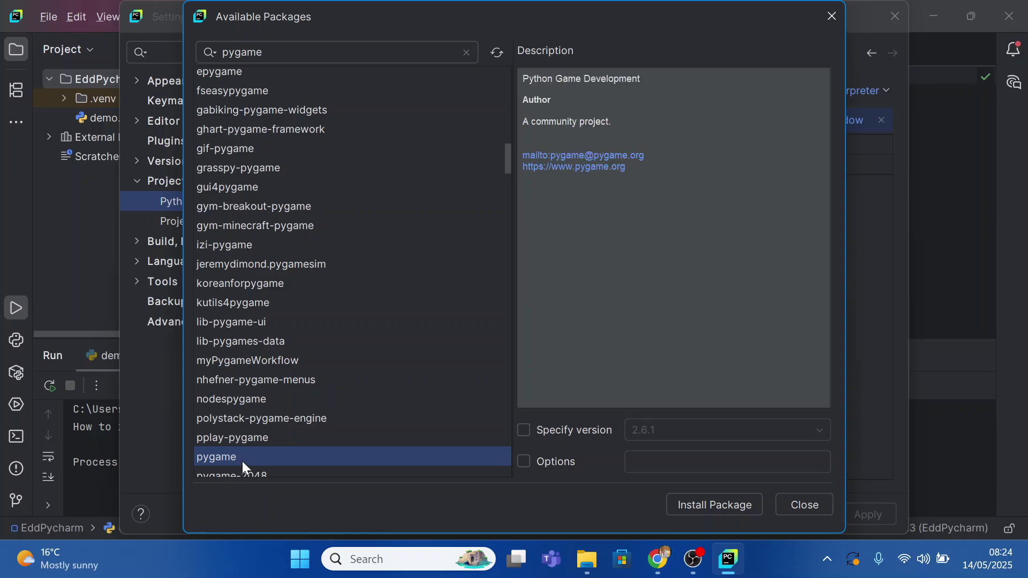
left_click(719, 506)
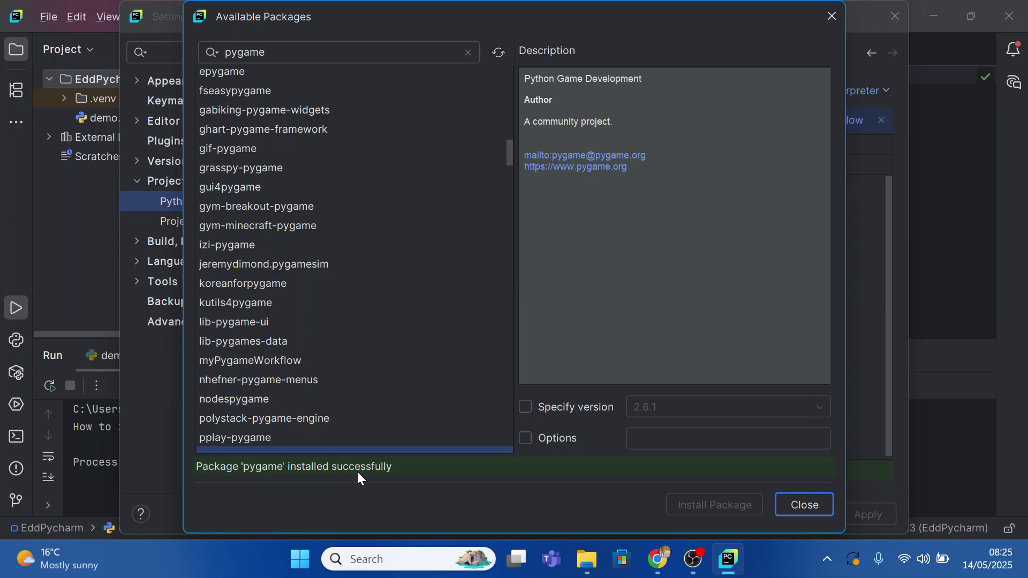
Close Available Packages to confirm pygame 2.6.1 appears in the installed list
left_click(803, 504)
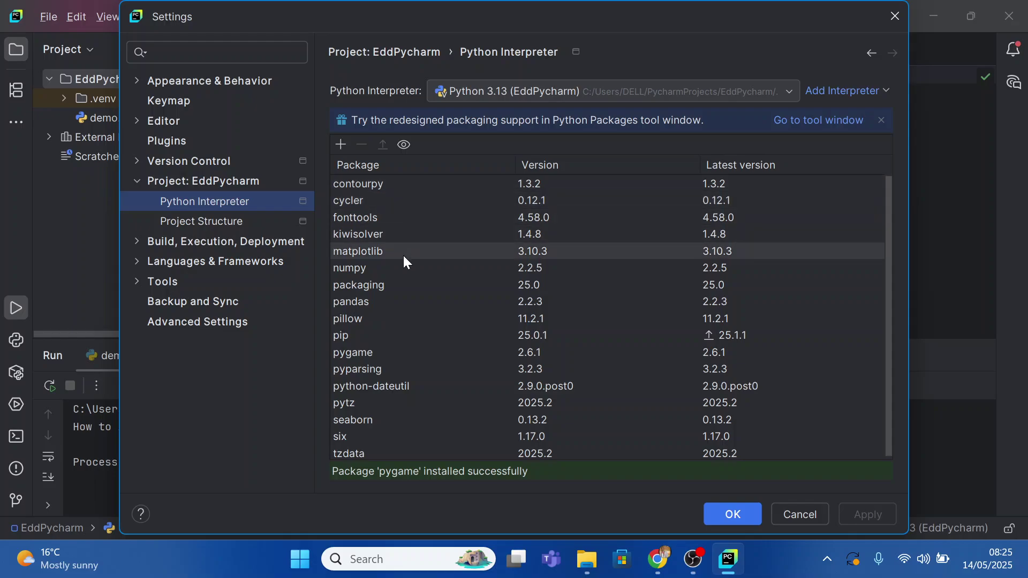
scroll(402, 254, "down", 1)
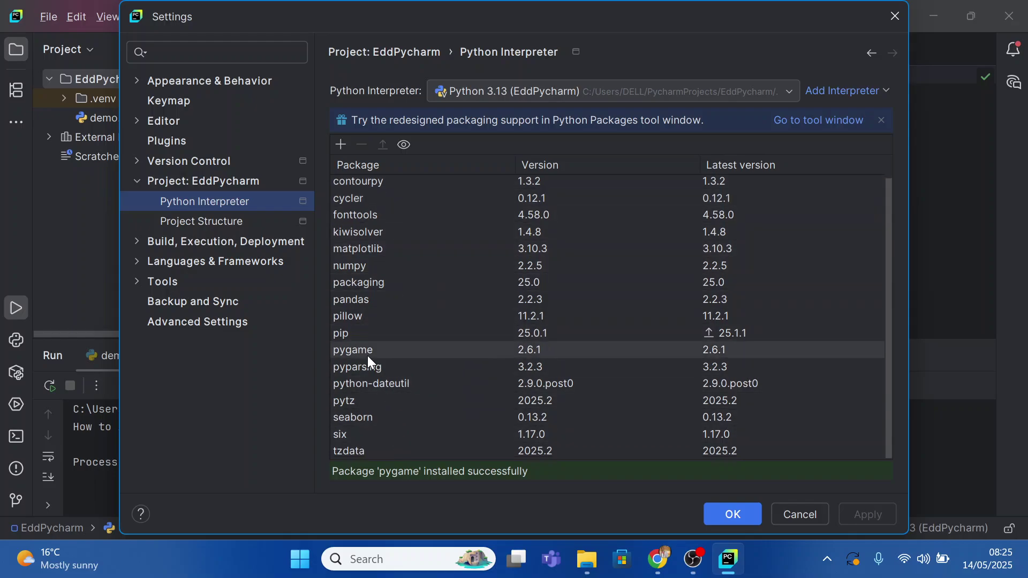